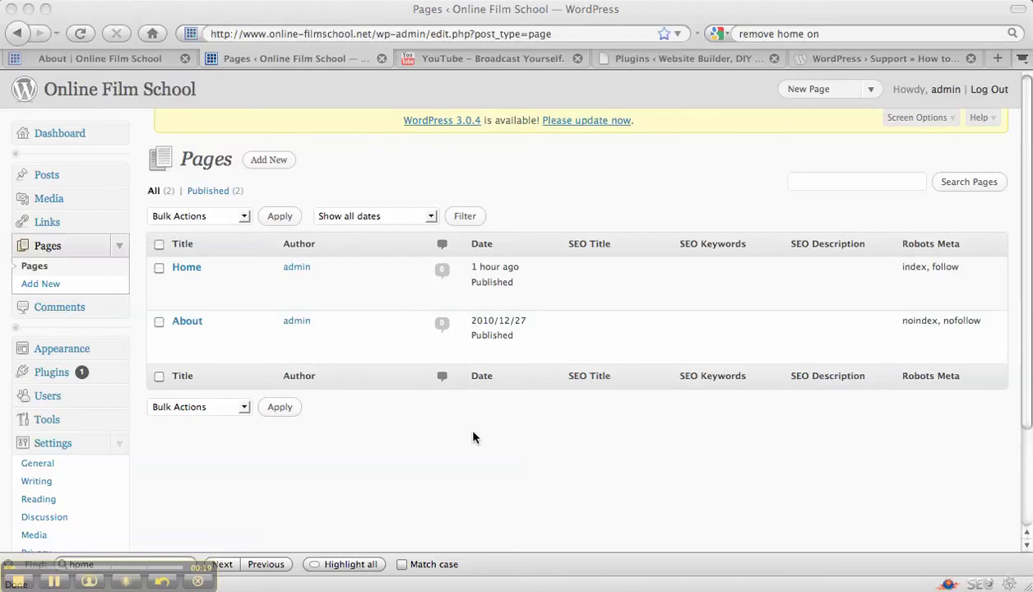
- In Privacy settings, block search engines but allow normal visitors, and save
{"action": "left_click", "coordinate": [55, 582]}
{"action": "left_click", "coordinate": [54, 581]}
{"action": "scroll", "coordinate": [389, 424], "scroll_direction": "down", "scroll_amount": 3}
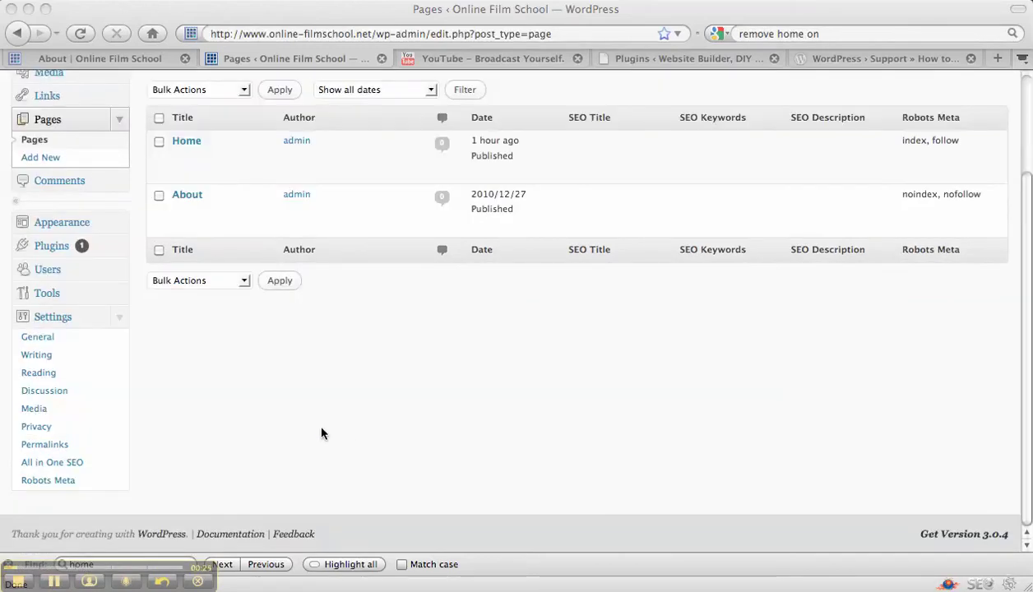
{"action": "left_click", "coordinate": [36, 427]}
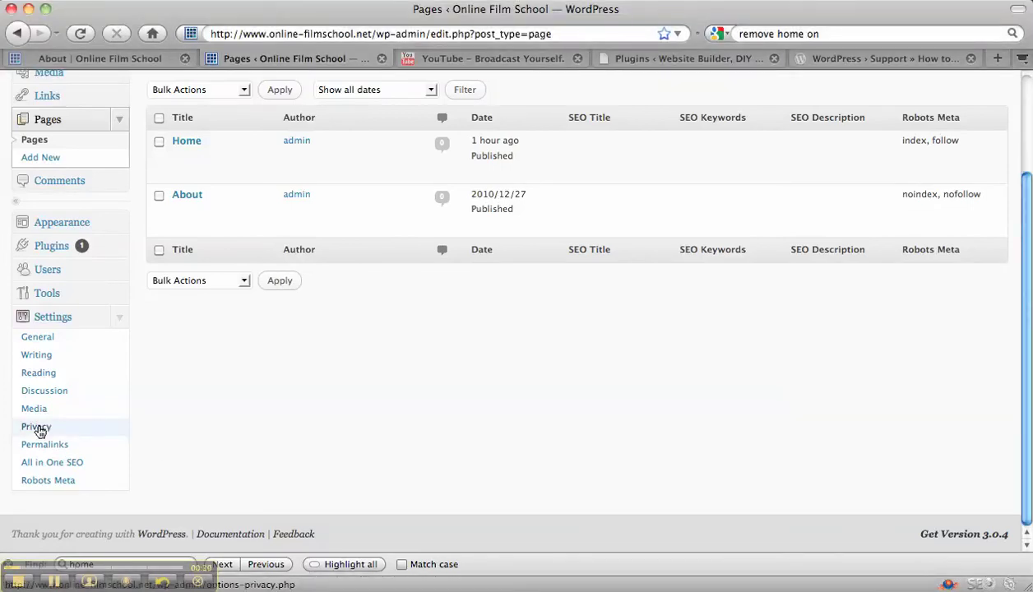
{"action": "left_click", "coordinate": [39, 429]}
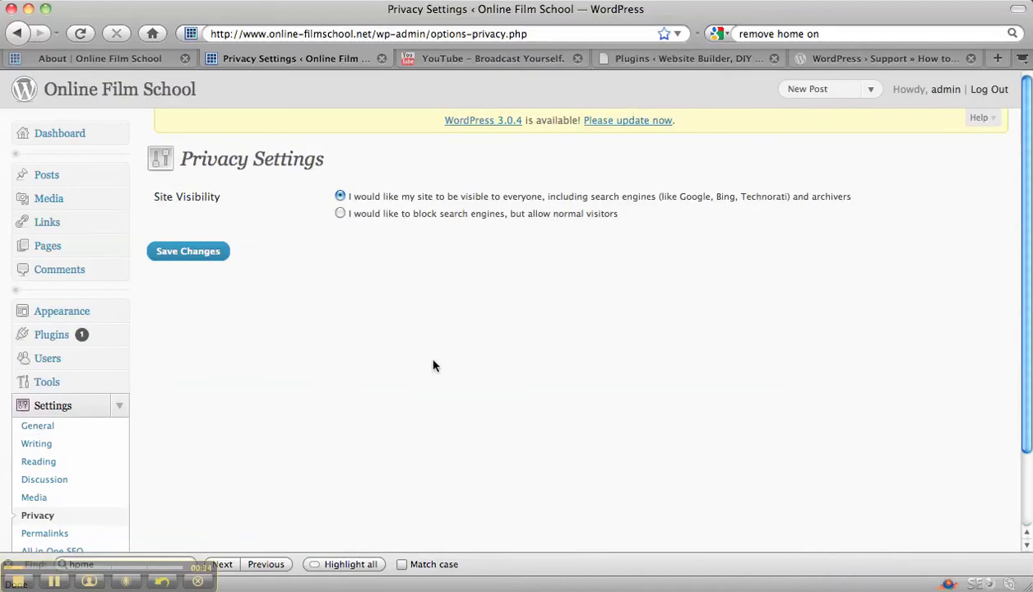
{"action": "left_click", "coordinate": [340, 214]}
{"action": "left_click", "coordinate": [189, 252]}
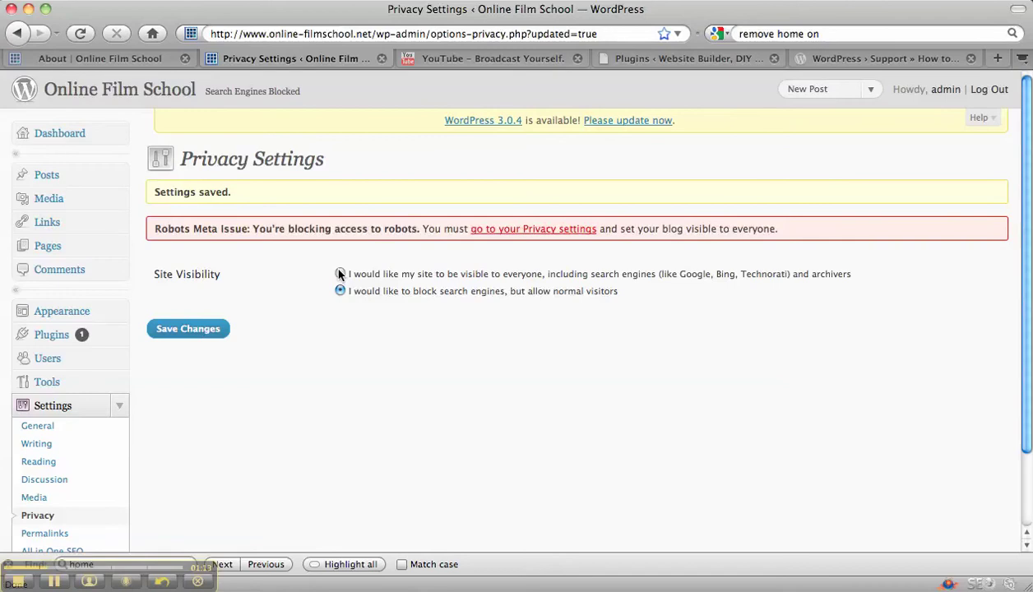
- Review the saved privacy page and return to the Pages list
{"action": "scroll", "coordinate": [291, 324], "scroll_direction": "down", "scroll_amount": 3}
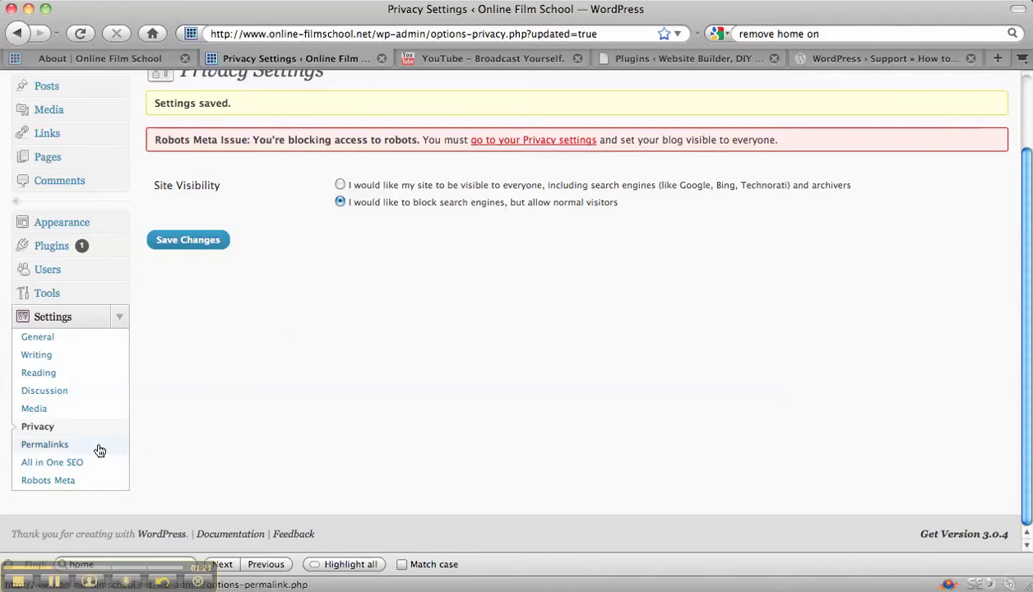
{"action": "scroll", "coordinate": [196, 428], "scroll_direction": "up", "scroll_amount": 3}
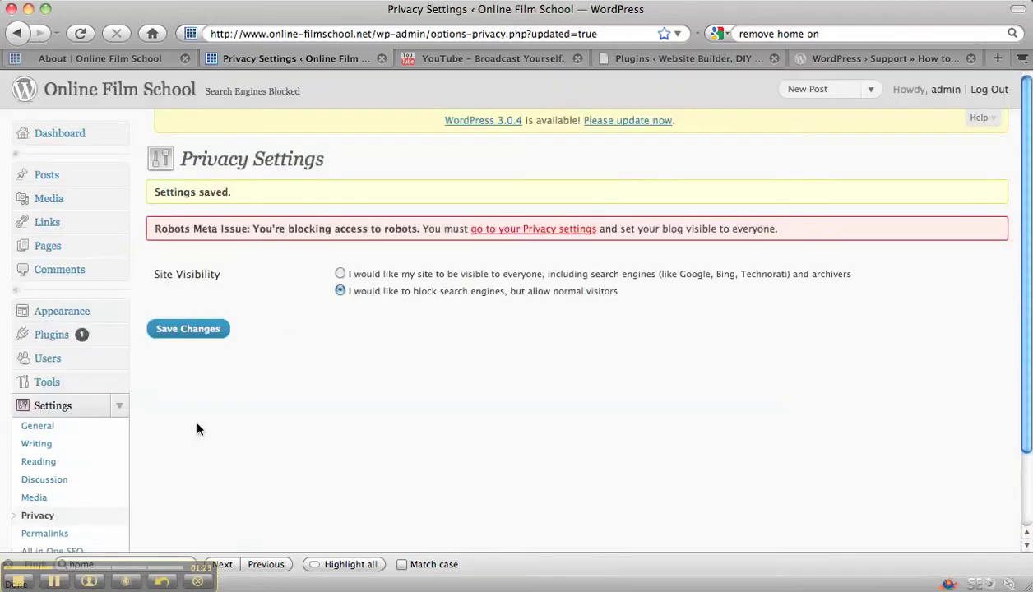
{"action": "left_click", "coordinate": [47, 247]}
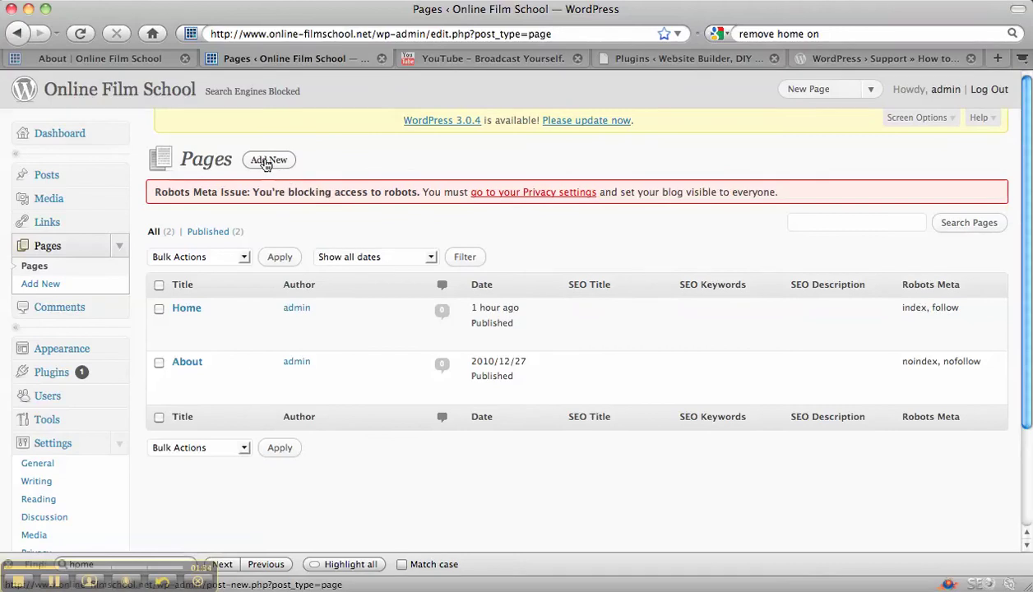
- Create a new page titled 'School Videos', fixing the title typo, and publish it
{"action": "left_click", "coordinate": [264, 162]}
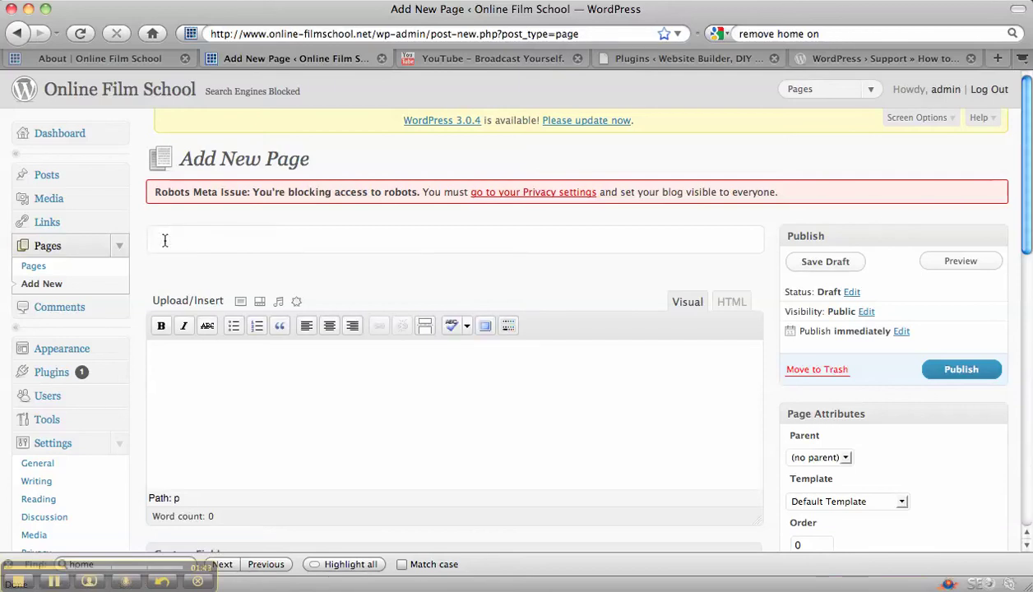
{"action": "type", "text": "School Vidoes"}
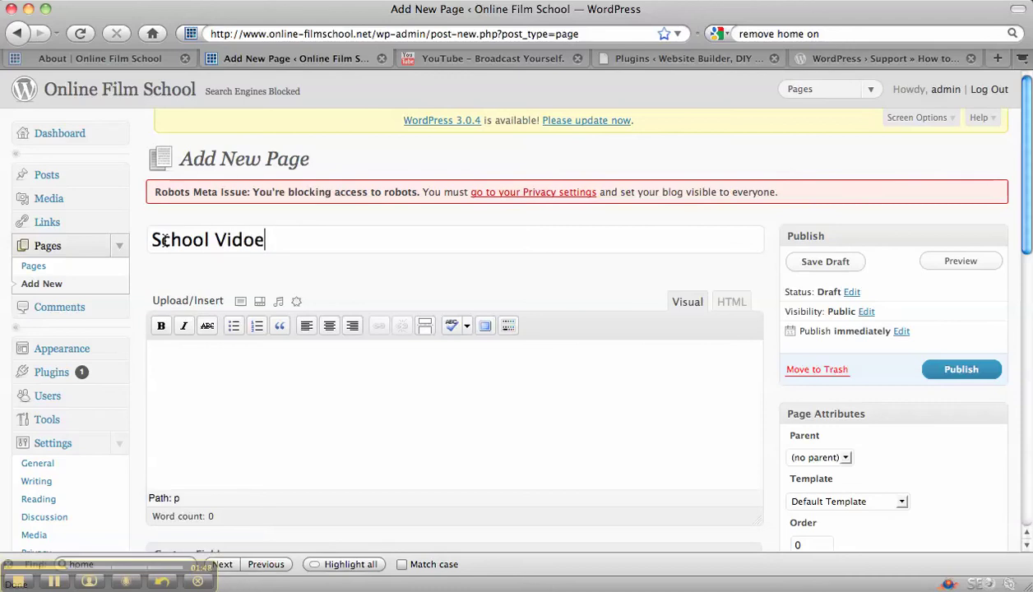
{"action": "key", "text": "BackSpace"}
{"action": "key", "text": "BackSpace"}
{"action": "key", "text": "BackSpace"}
{"action": "type", "text": "eoa"}
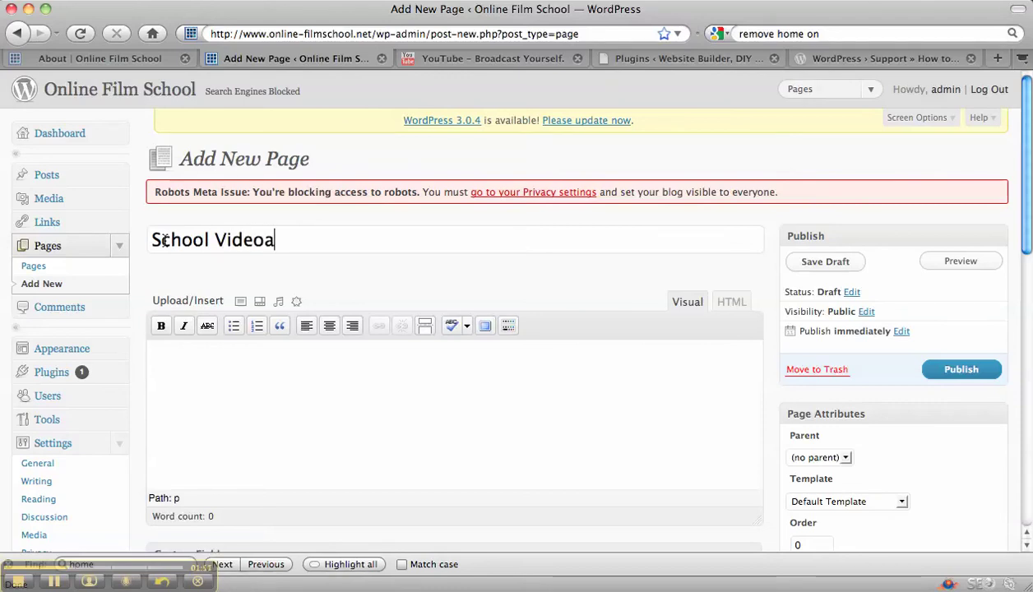
{"action": "key", "text": "BackSpace"}
{"action": "type", "text": "s"}
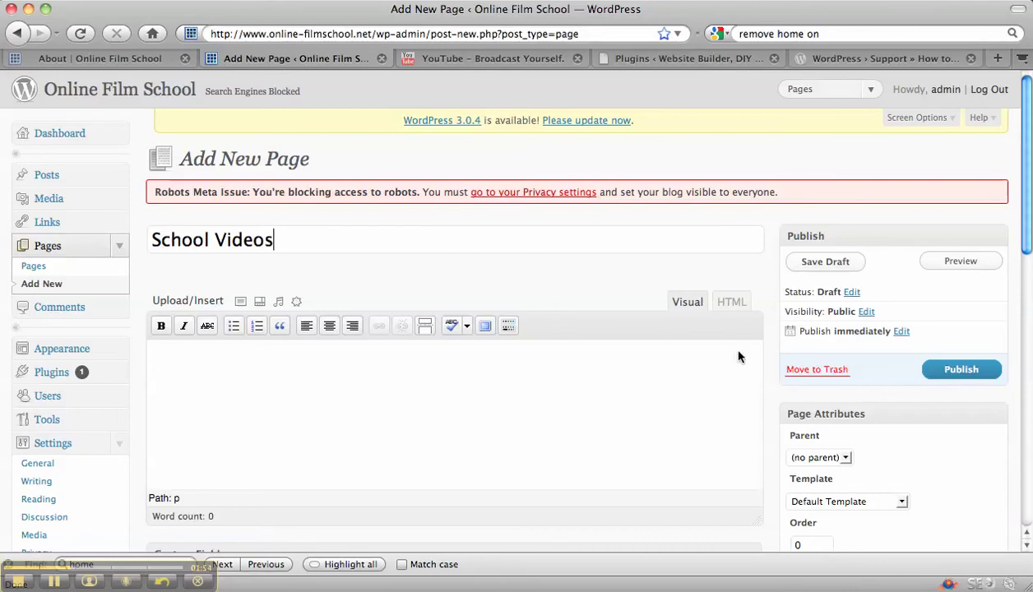
{"action": "left_click", "coordinate": [958, 371]}
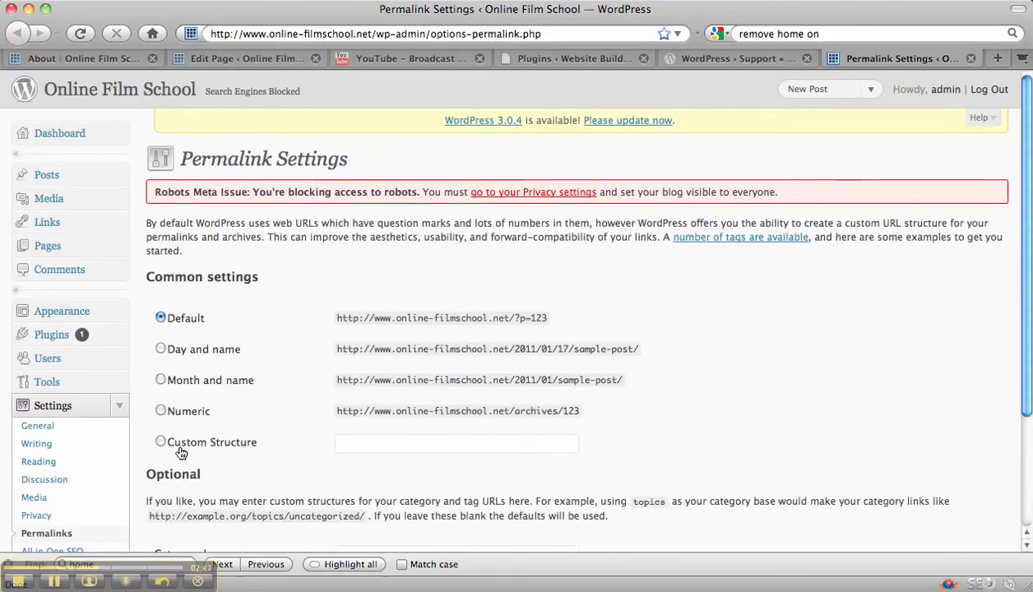
- Switch permalinks to the custom structure /%postname%/ and save the change
{"action": "left_click", "coordinate": [161, 441]}
{"action": "left_click", "coordinate": [371, 443]}
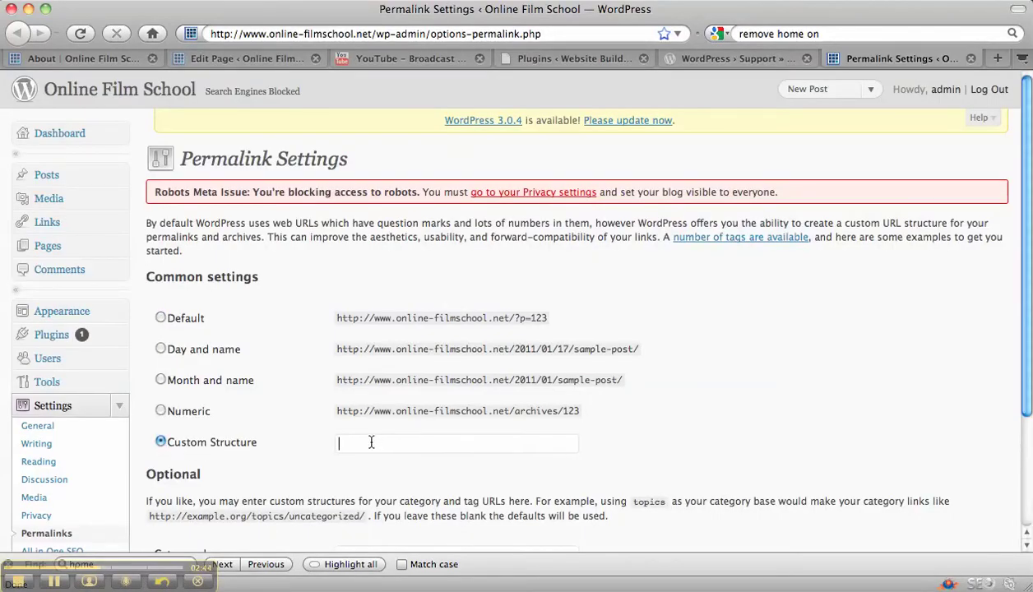
{"action": "key", "text": "super+v"}
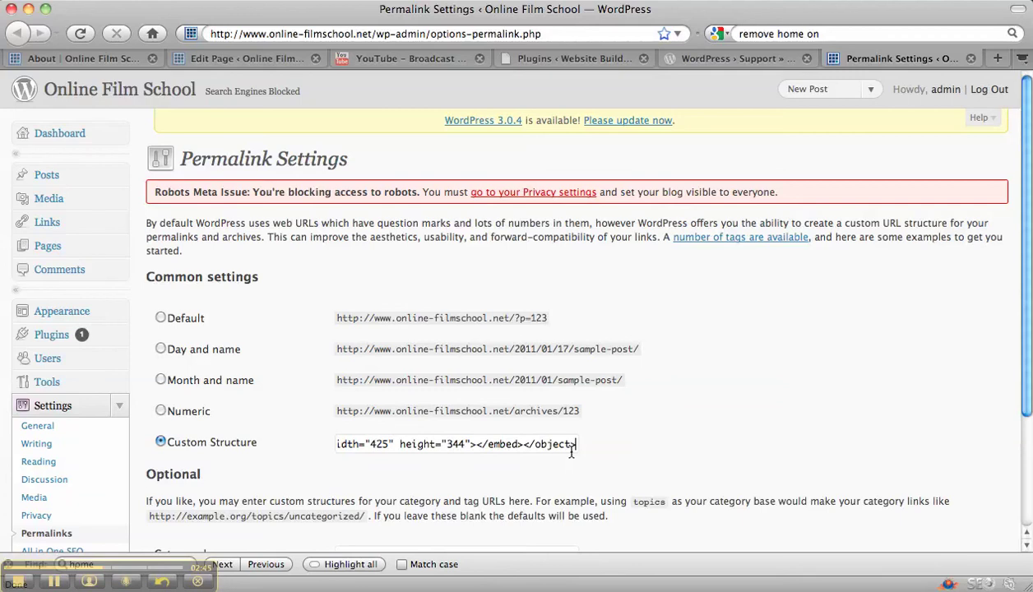
{"action": "left_click", "coordinate": [55, 581]}
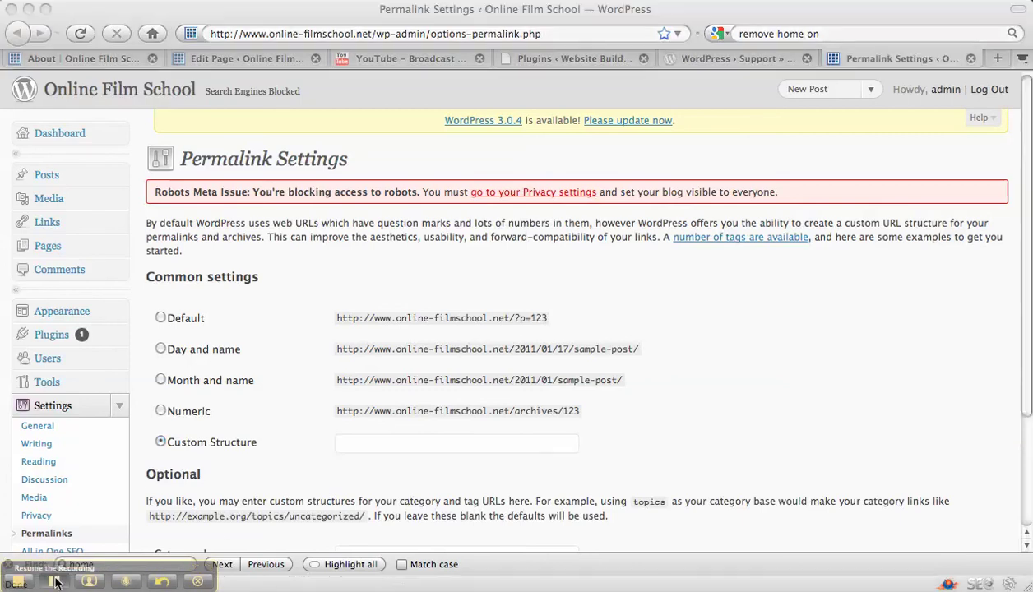
{"action": "left_click", "coordinate": [54, 581]}
{"action": "left_click", "coordinate": [349, 445]}
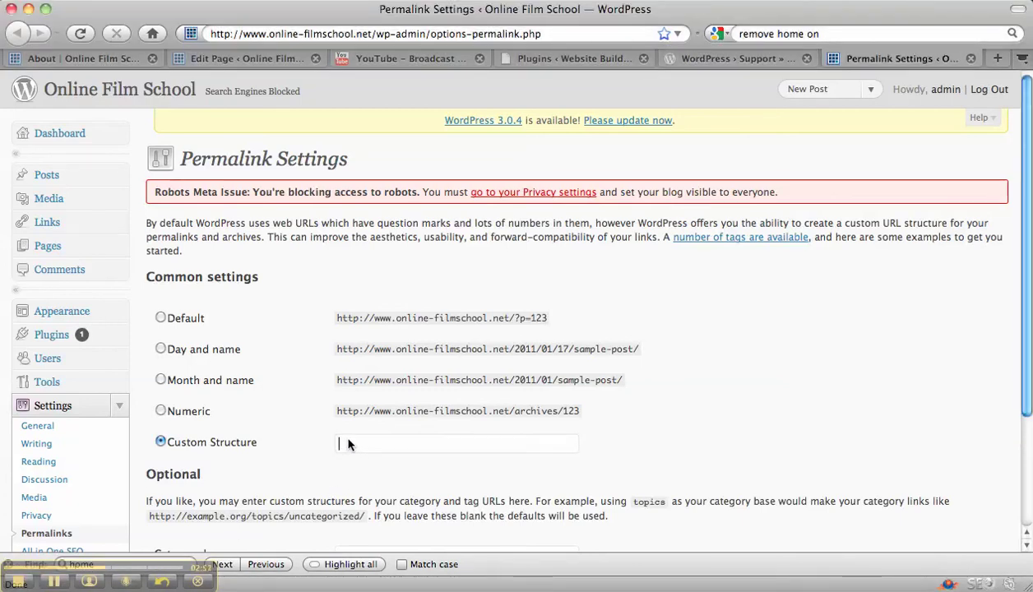
{"action": "type", "text": "/%postname%/"}
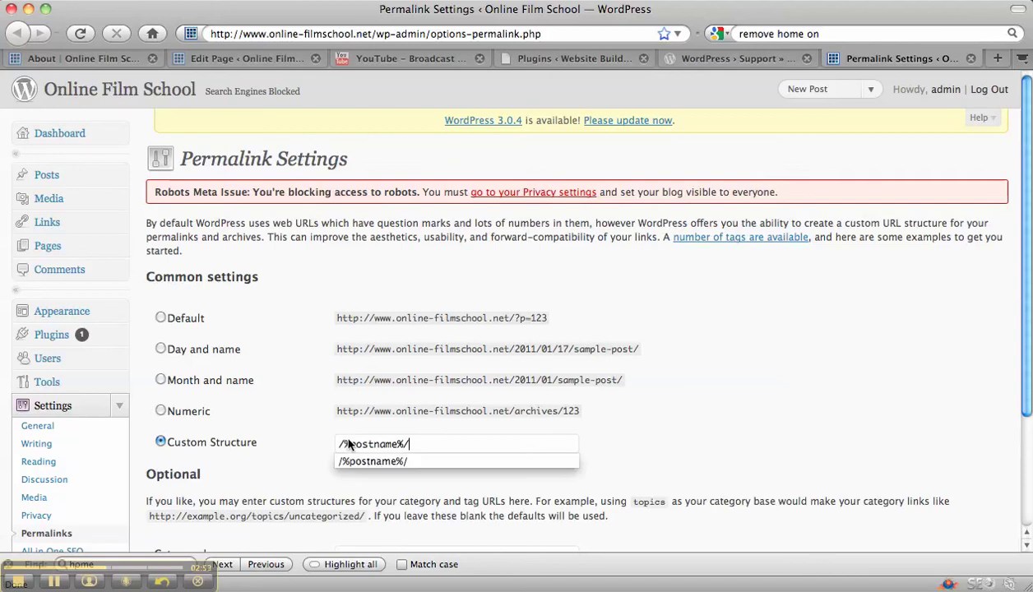
{"action": "left_click", "coordinate": [417, 462]}
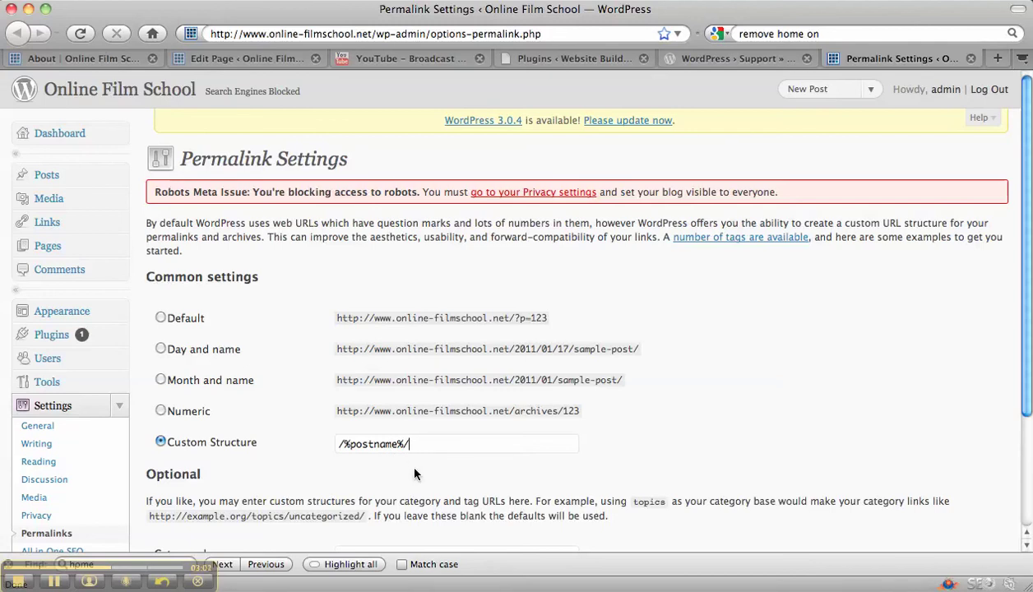
{"action": "scroll", "coordinate": [761, 442], "scroll_direction": "down", "scroll_amount": 3}
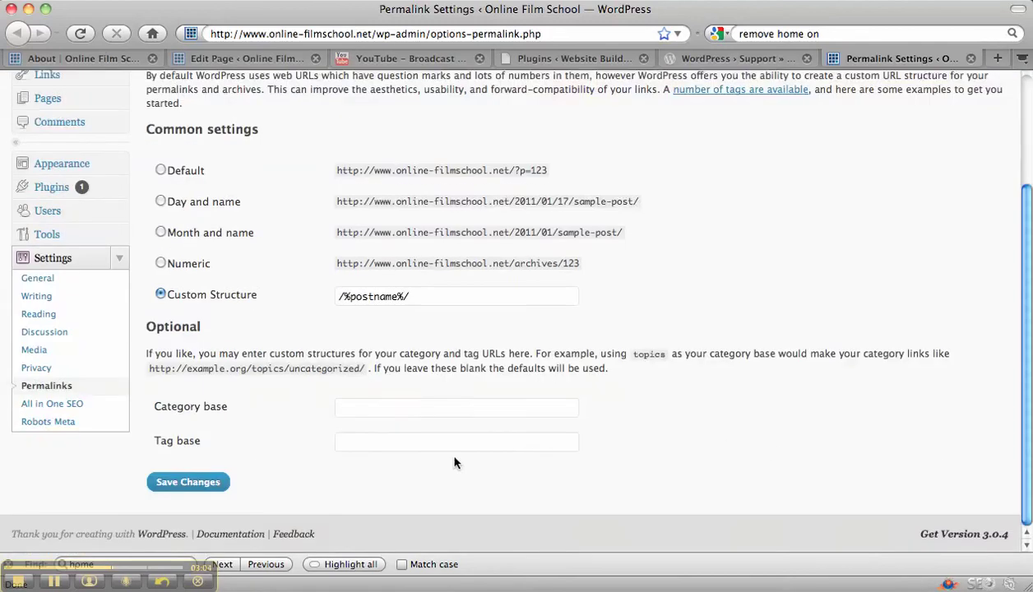
{"action": "left_click", "coordinate": [187, 483]}
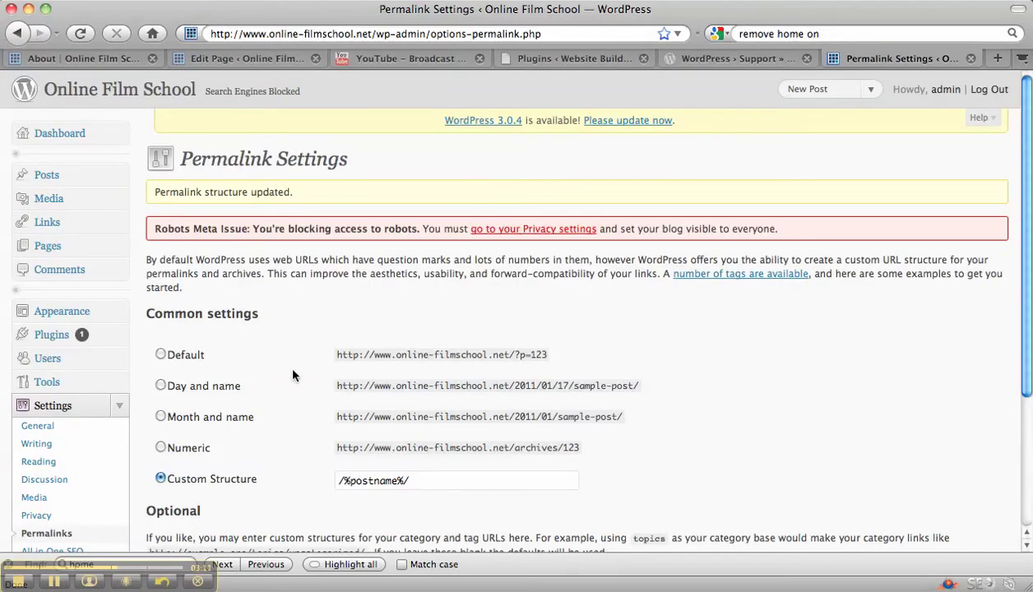
{"action": "left_click", "coordinate": [47, 247]}
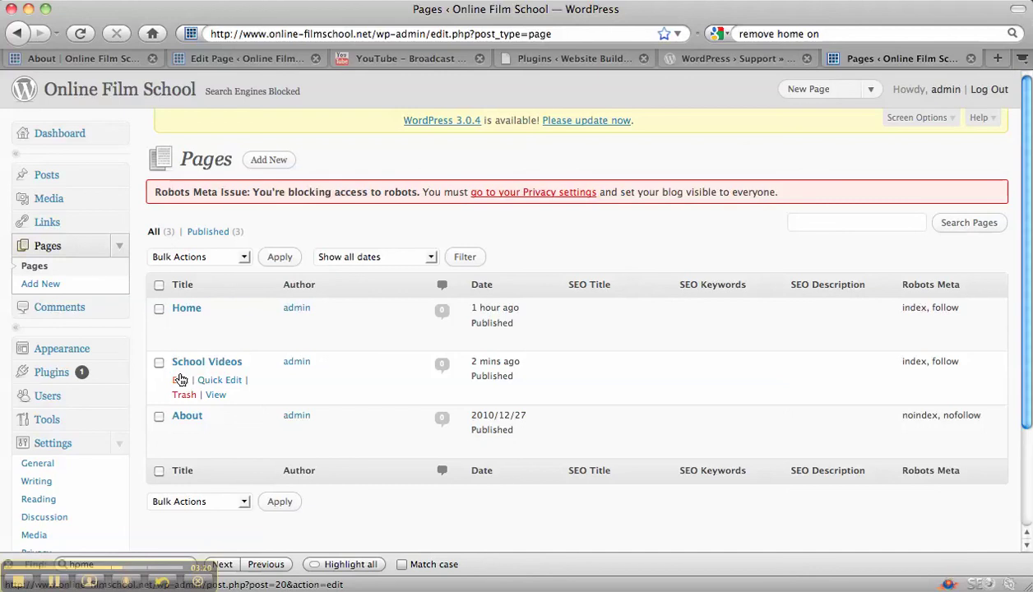
- Open the School Videos page in the editor, then go to the installed plugins list
{"action": "left_click", "coordinate": [180, 379]}
{"action": "left_click", "coordinate": [179, 381]}
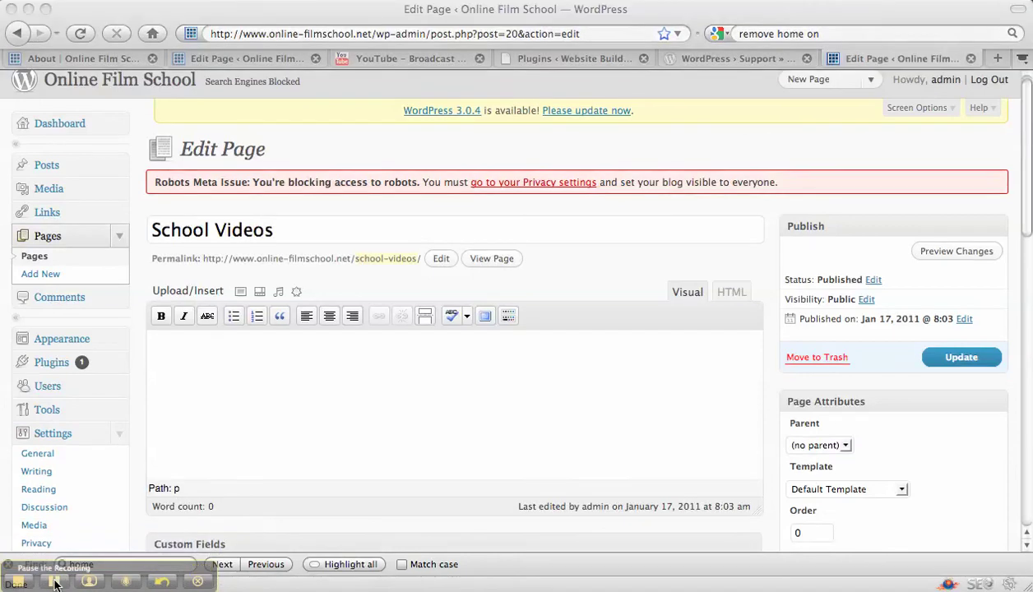
{"action": "left_click", "coordinate": [56, 367]}
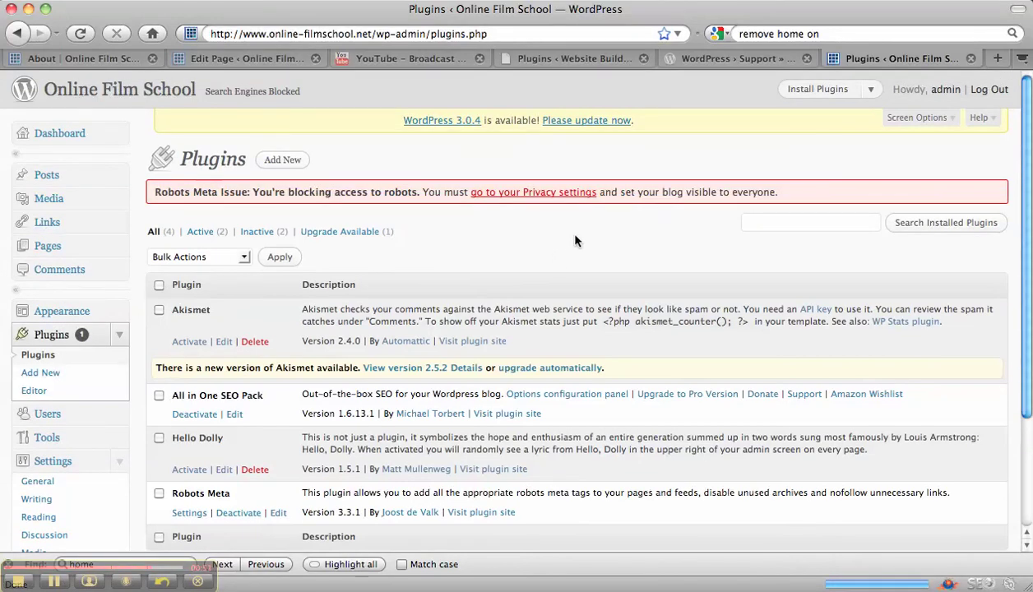
- Scroll through the plugins: Akismet, All in One SEO Pack, Hello Dolly and Robots Meta
{"action": "scroll", "coordinate": [575, 239], "scroll_direction": "down", "scroll_amount": 2}
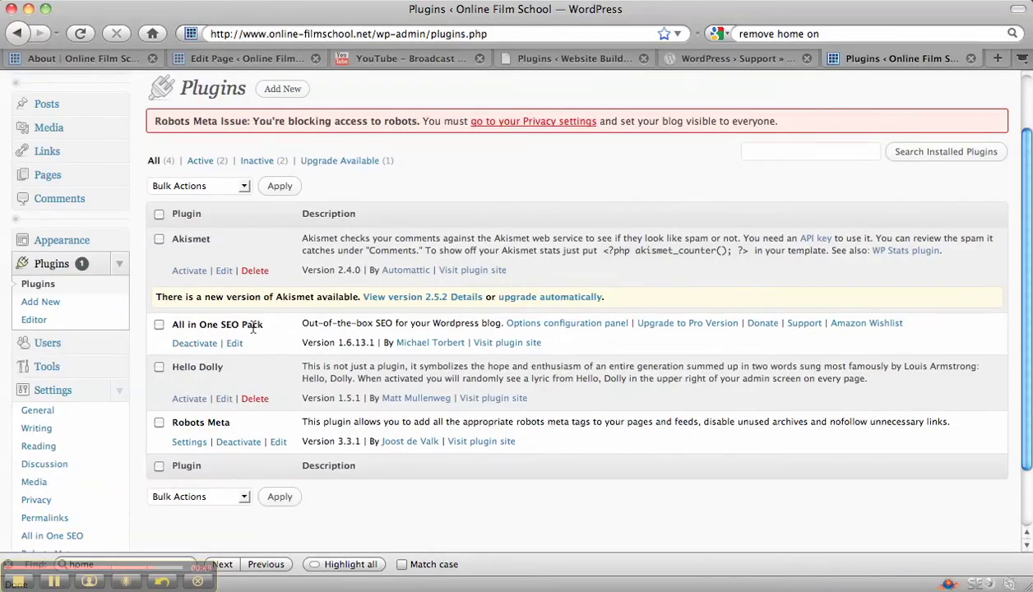